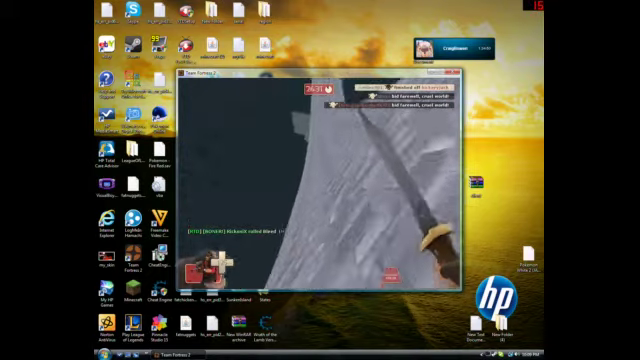
pyautogui.moveTo(320, 180); pyautogui.dragTo(320, 180)
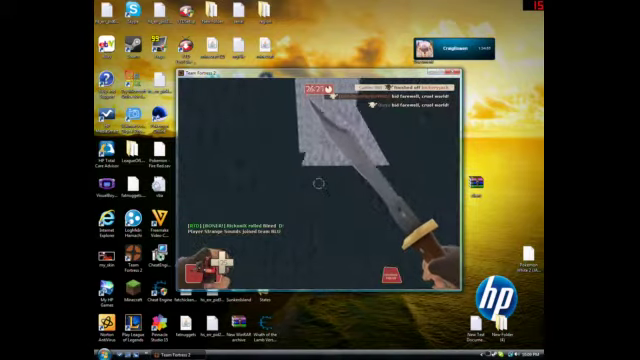
pyautogui.moveTo(320, 180); pyautogui.dragTo(320, 180)
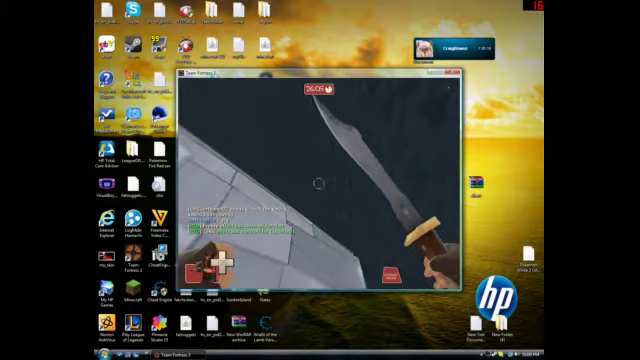